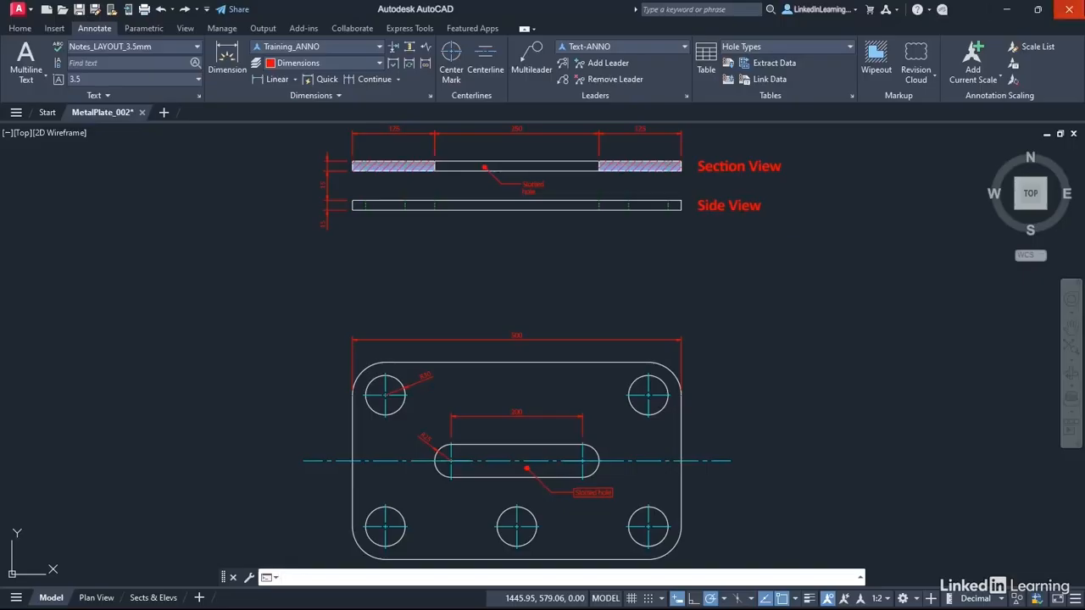
Make Hole Types the current table style and open the settings for inserting a new table, keeping the preview on.
click(849, 46)
click(769, 108)
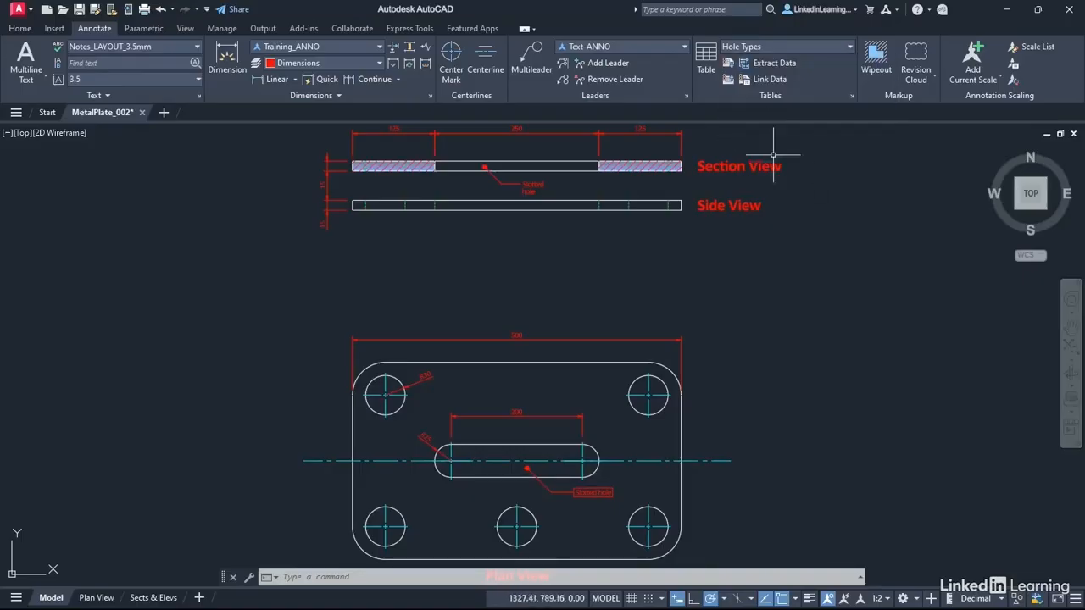
click(706, 65)
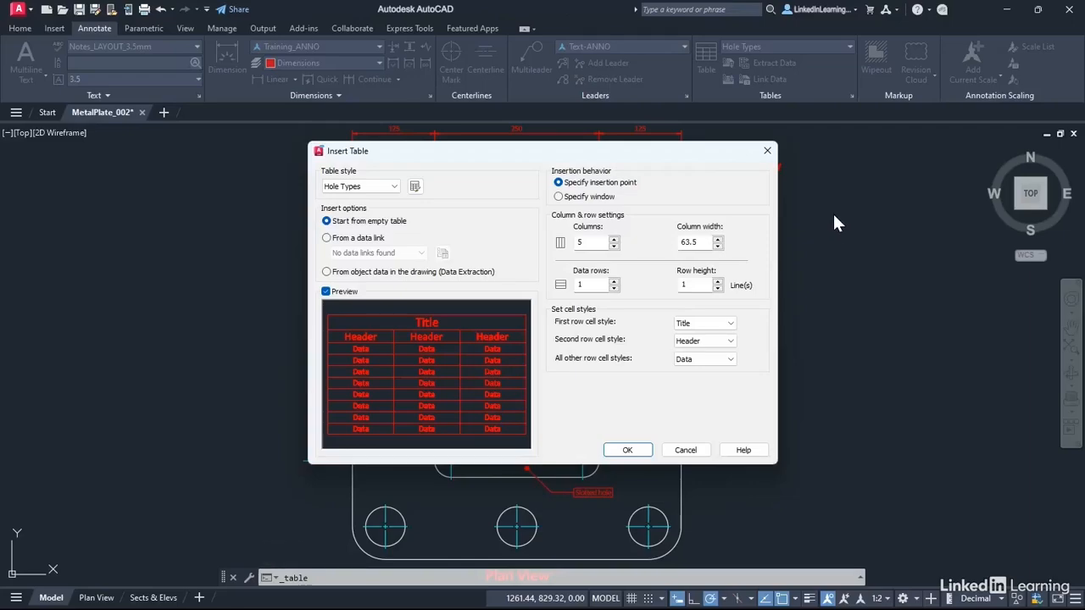
click(328, 295)
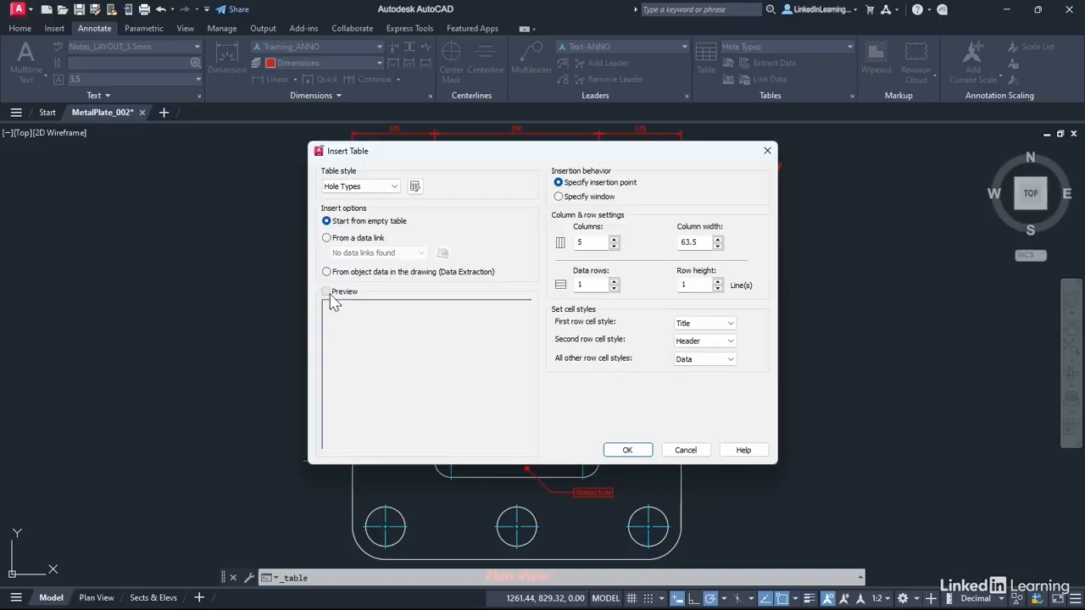
click(328, 294)
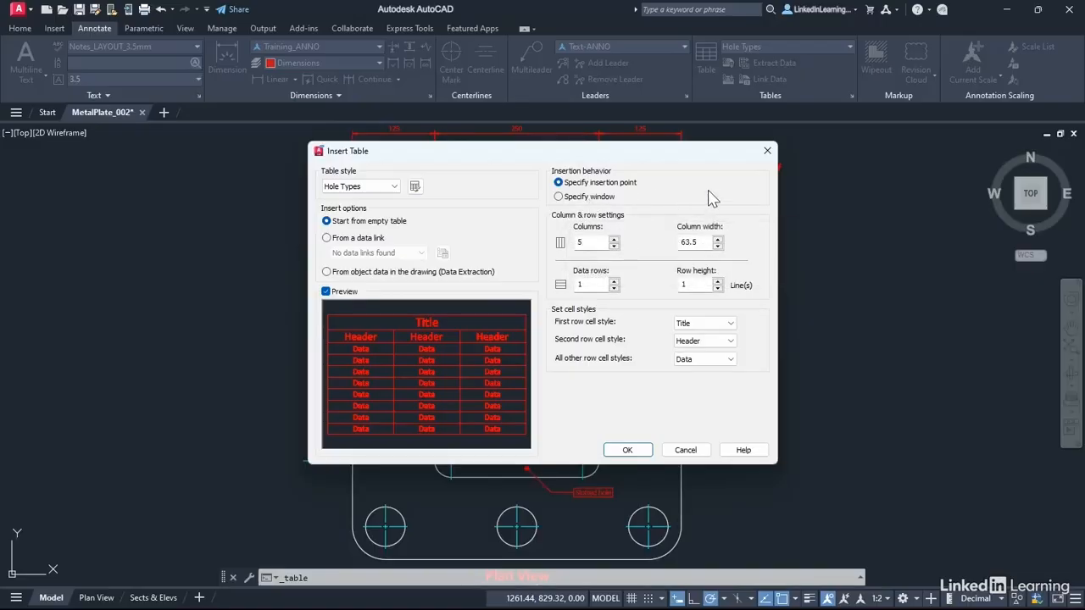
Insert an empty table with 3 columns of width 75 and 2 data rows just below the side view.
click(597, 243)
key(BackSpace)
text(3)
double_click(691, 242)
text(75)
double_click(581, 285)
text(2)
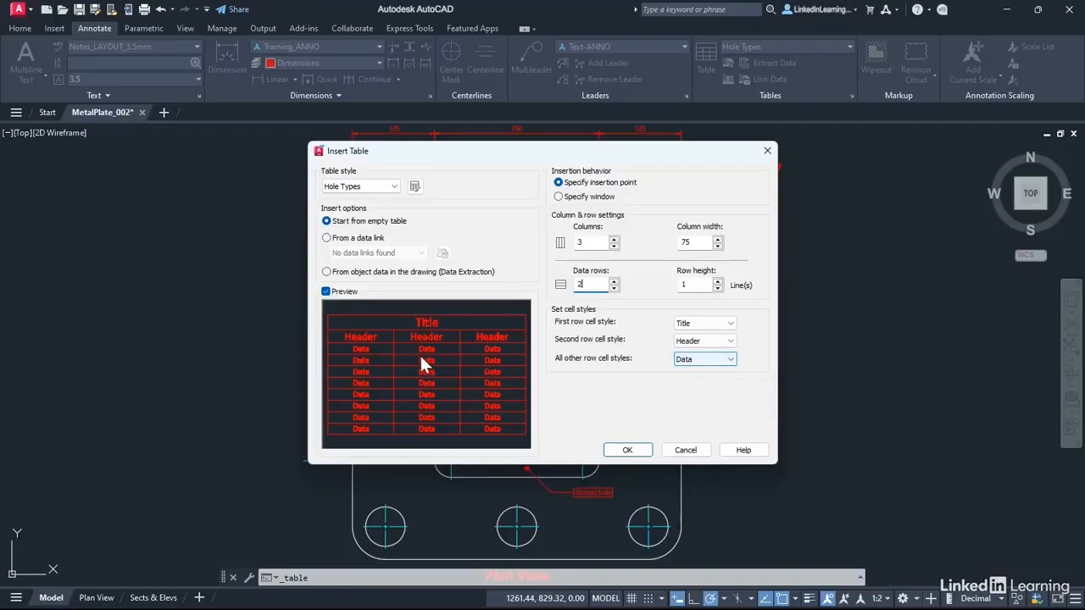
click(626, 449)
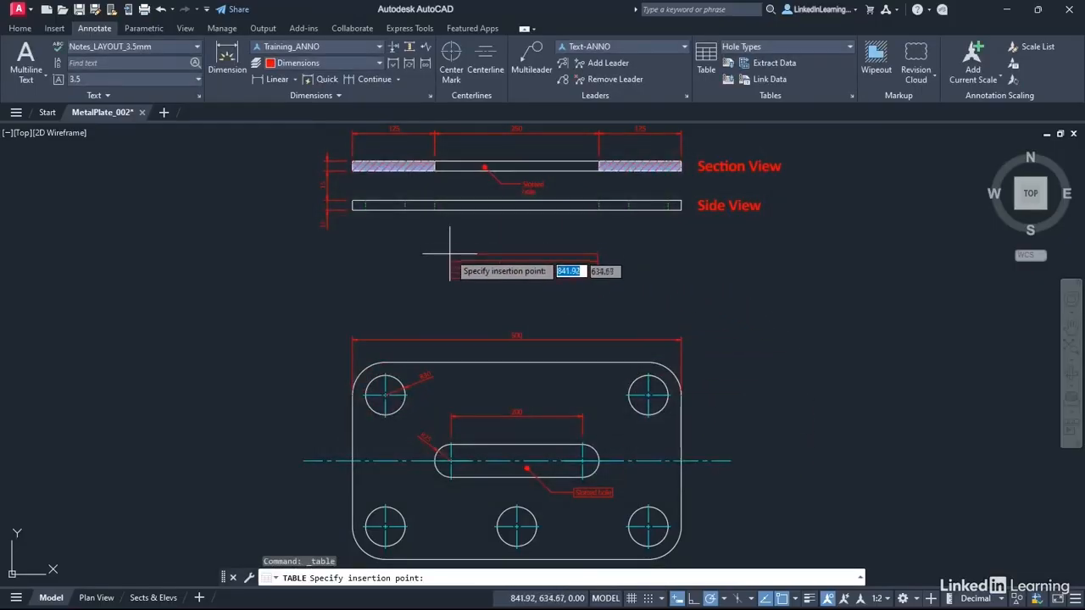
scroll(449, 237, up, 4)
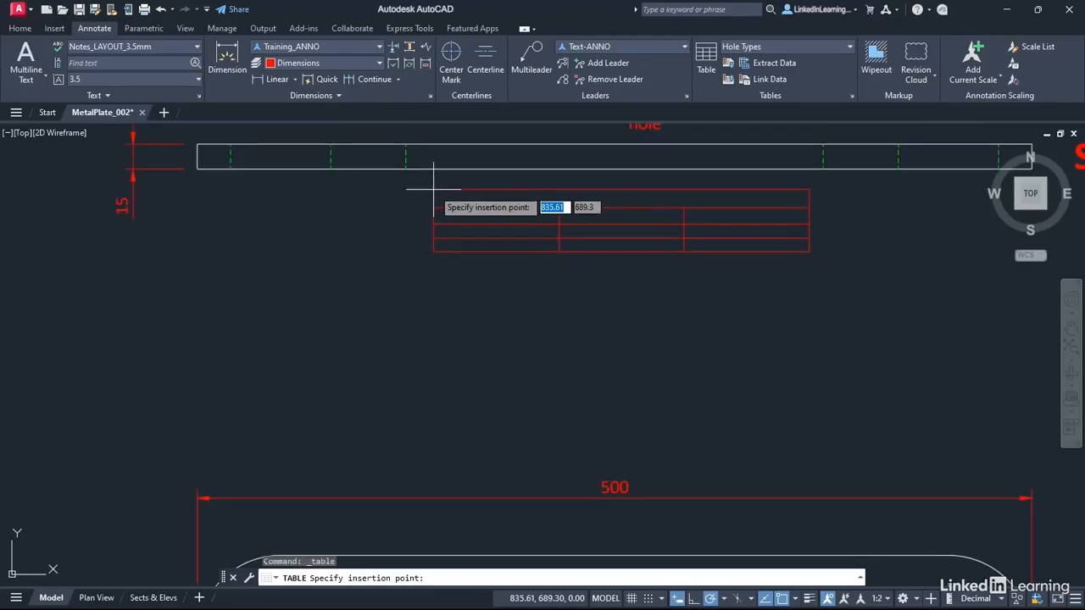
click(433, 189)
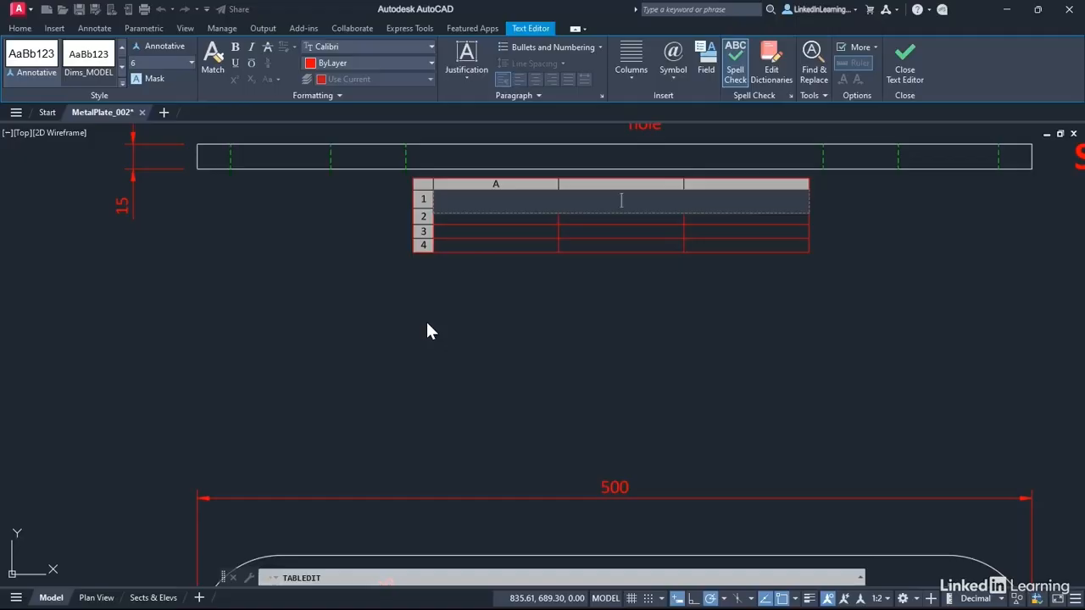
Enter Hole Types as the table's title.
text(Hole Types)
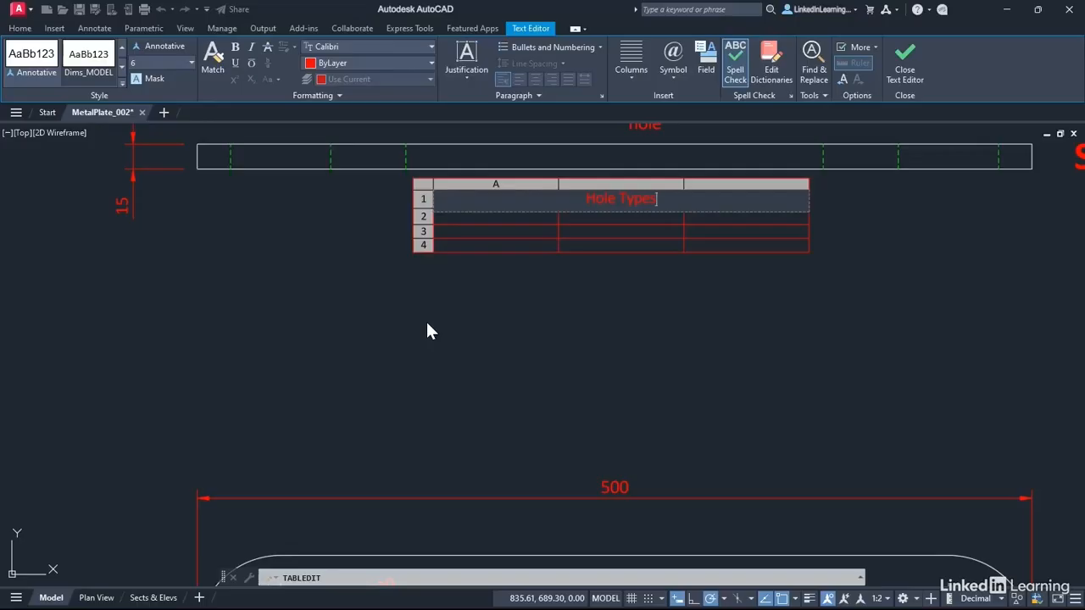
key(Tab)
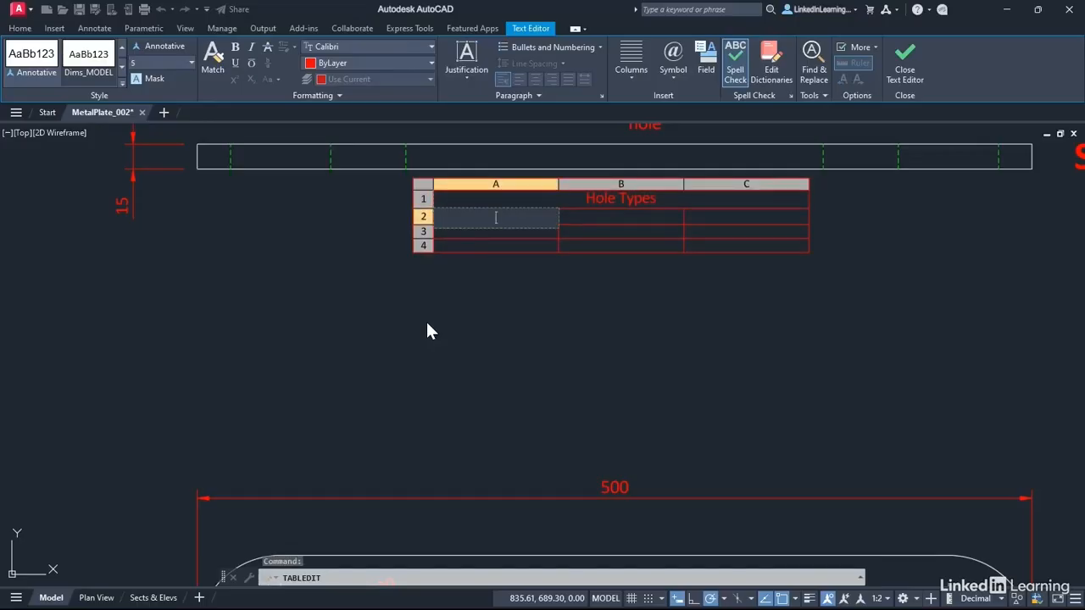
Fill the table's header row with Hole Type, Radius and Diameter.
text(Hole Typ)
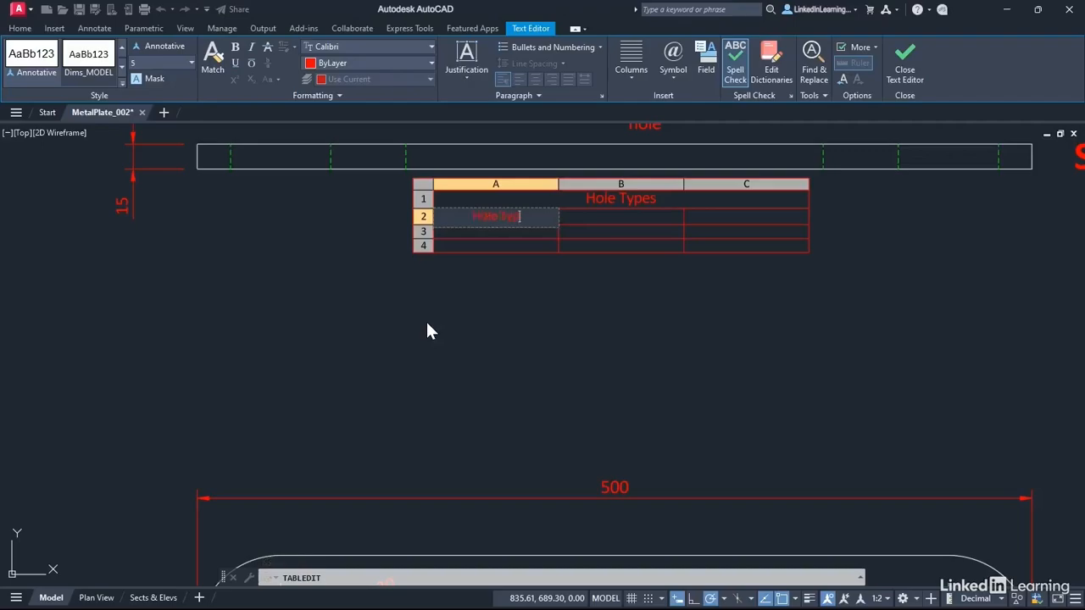
text(e)
key(Tab)
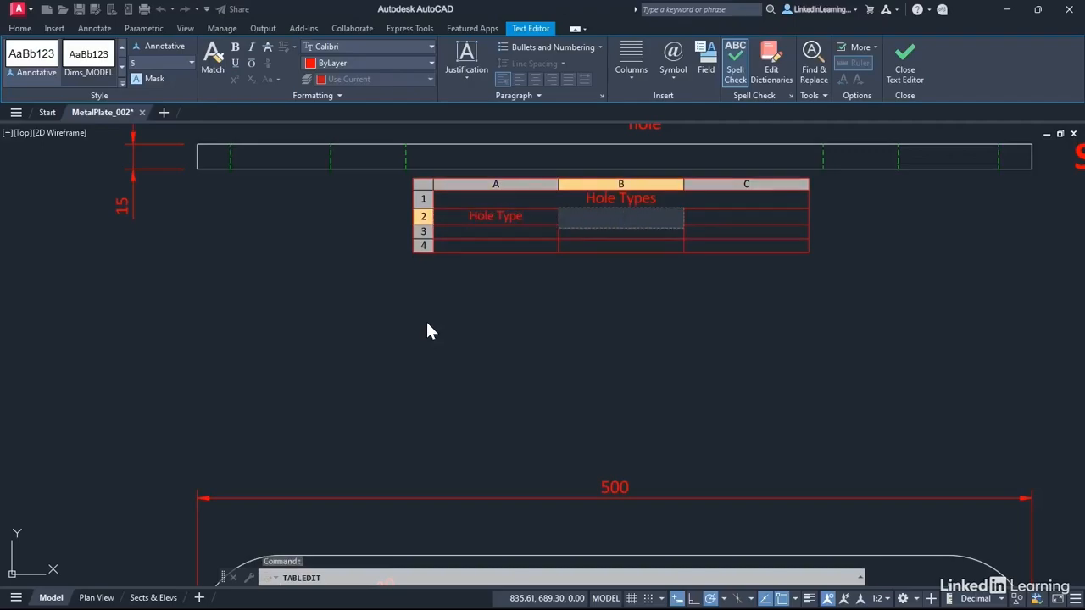
text(Radius)
key(Tab)
text(D)
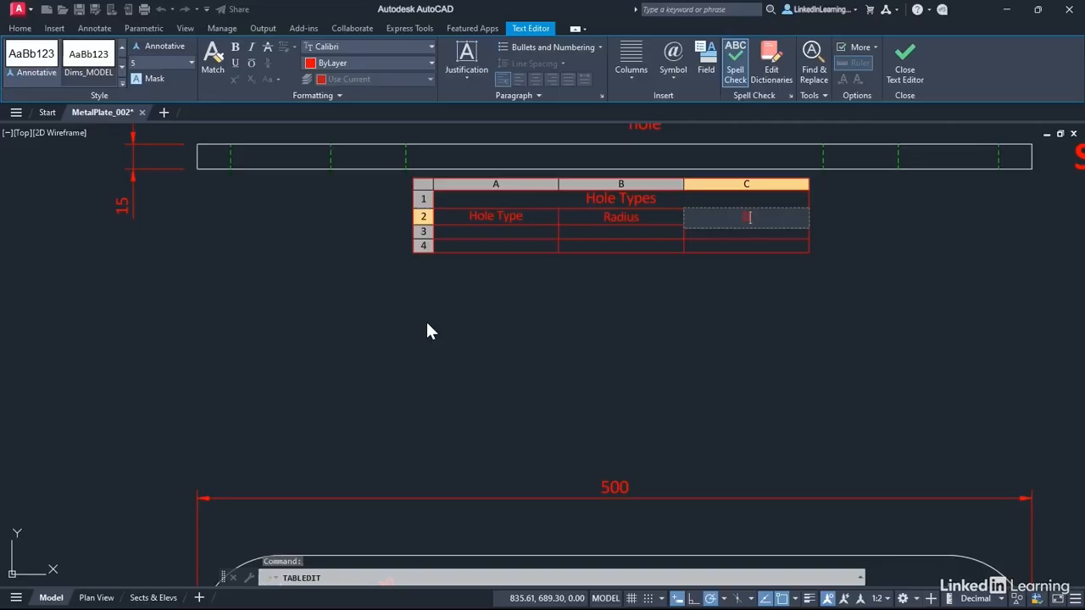
text(iameter)
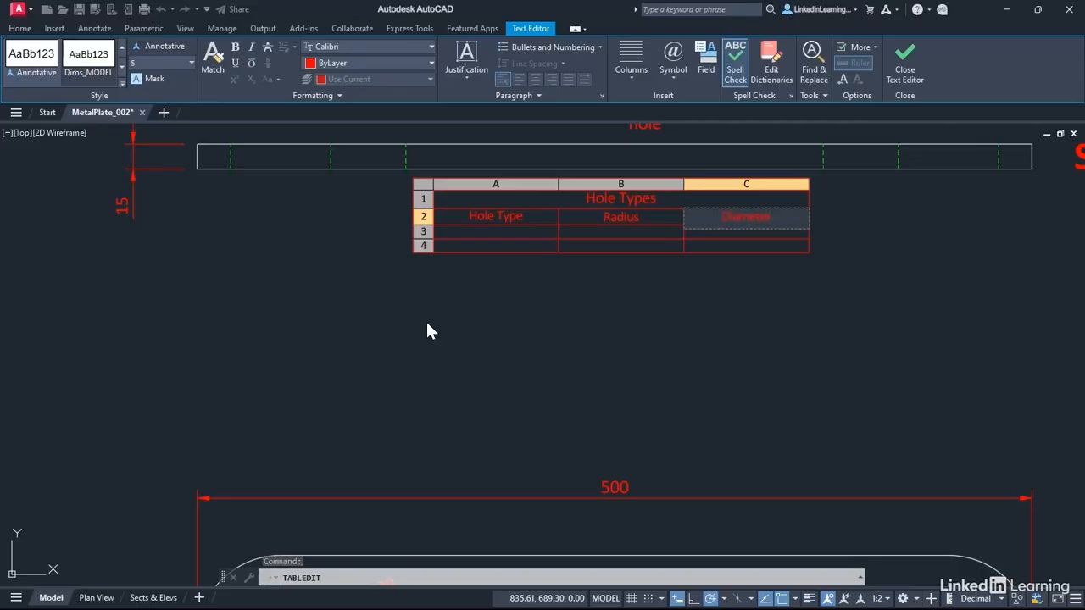
key(Tab)
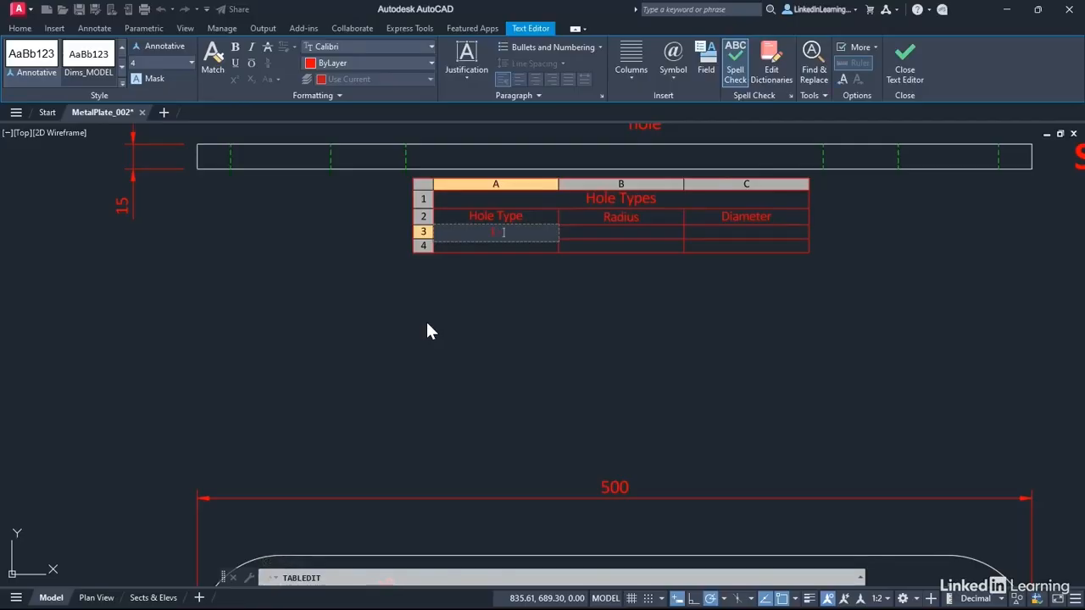
Fill the first data row with 1 - Bolt hole, radius 30 and diameter 60.
text(- Bolt hole)
key(Tab)
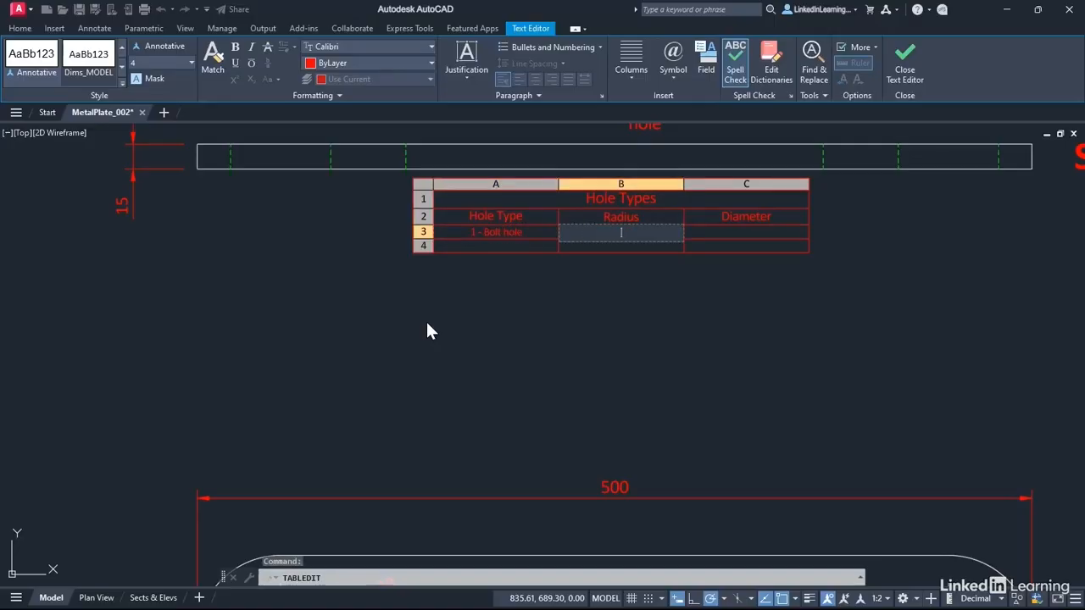
text(30)
key(Tab)
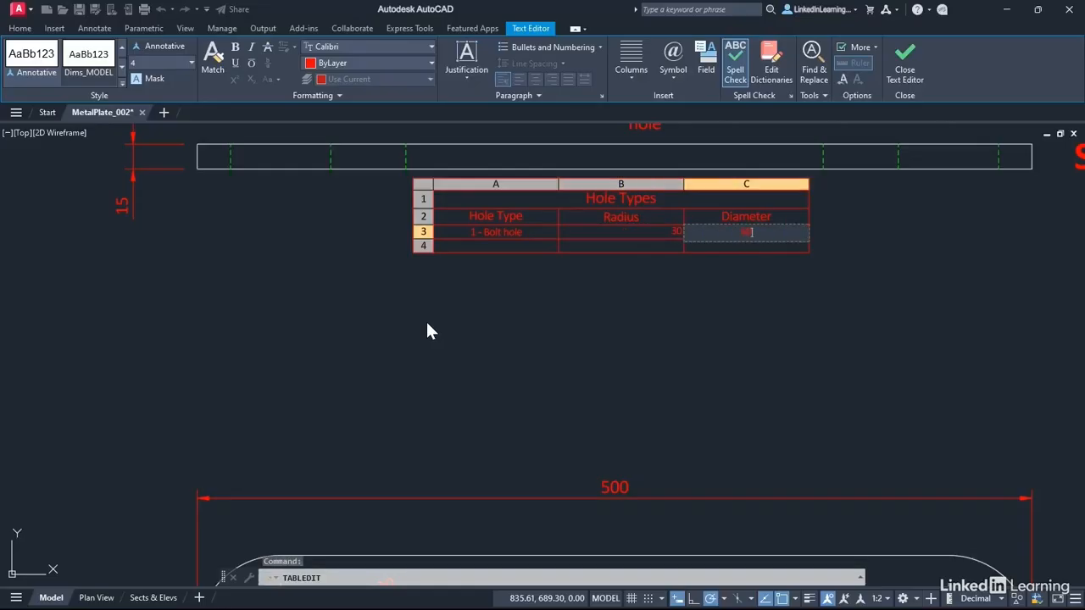
key(Tab)
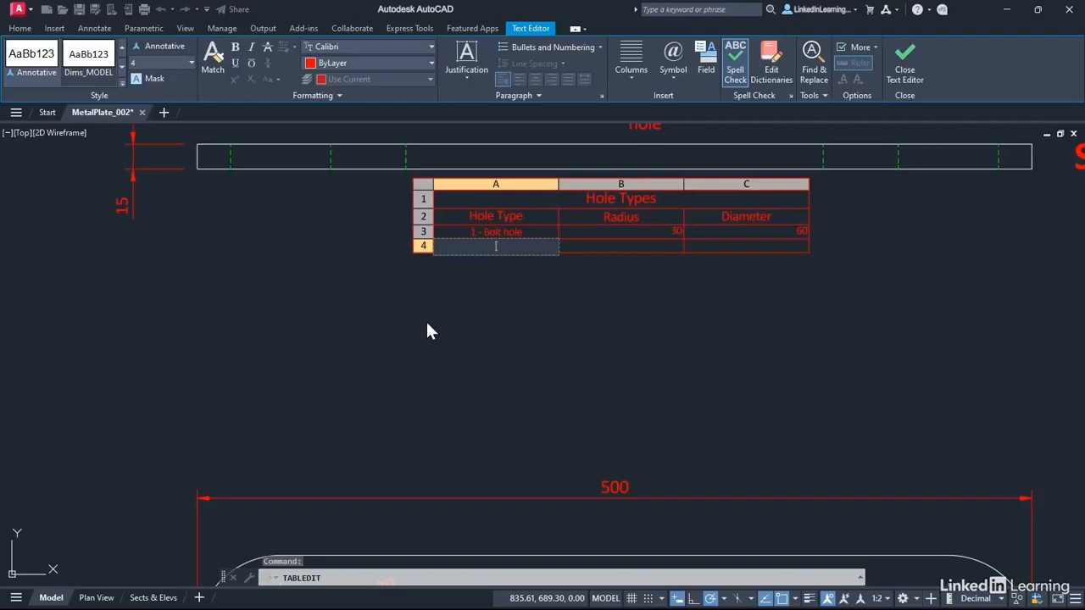
Fill the second data row with 2 - Slotted hole, radius 25 and diameter 50, and finish editing the table text.
text(2 - Ce)
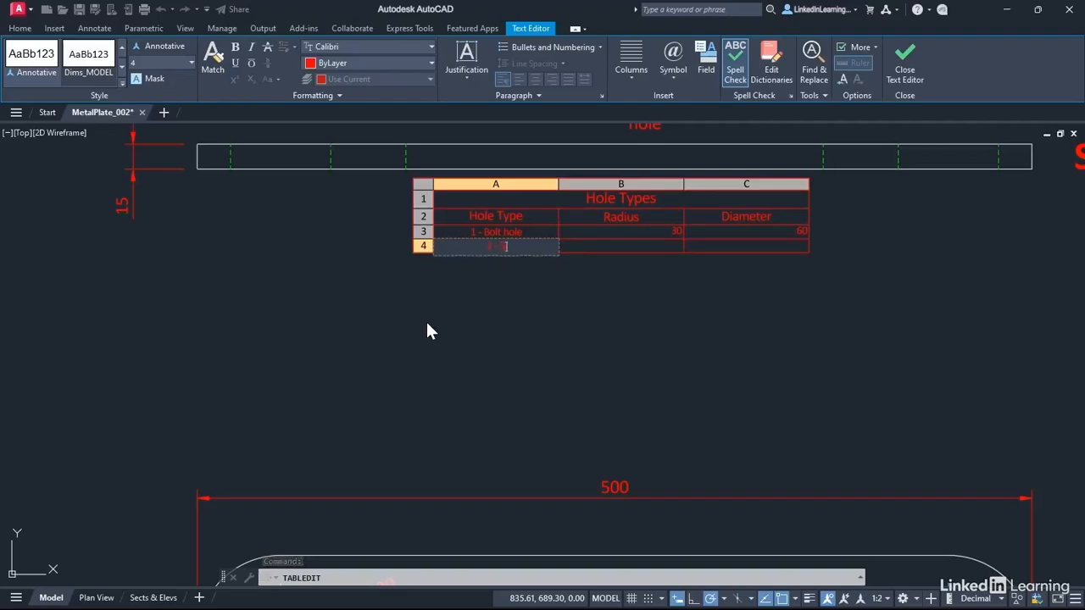
text(otted hole)
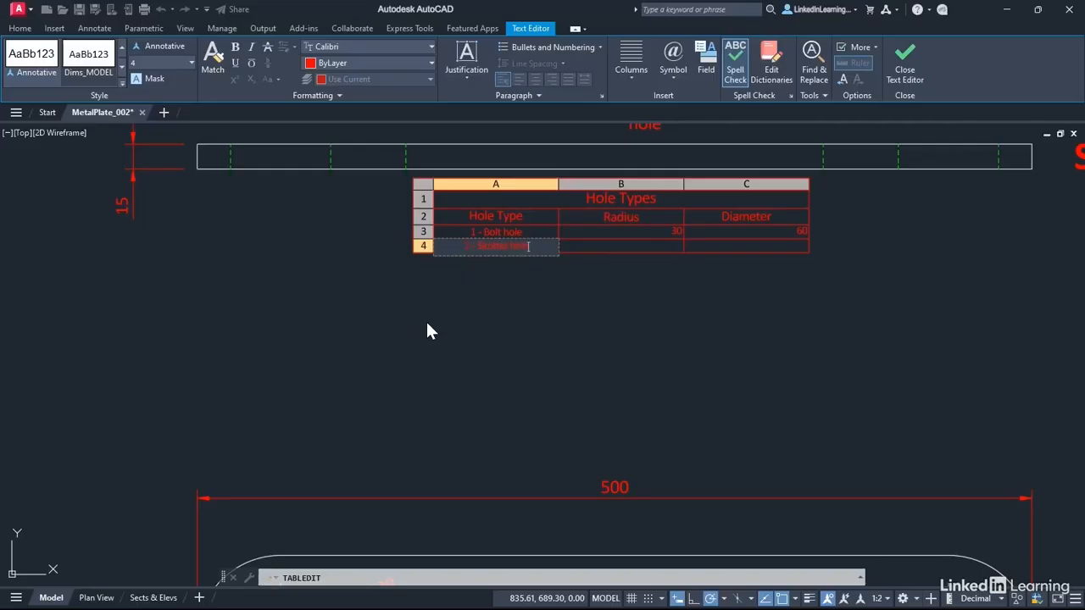
key(Tab)
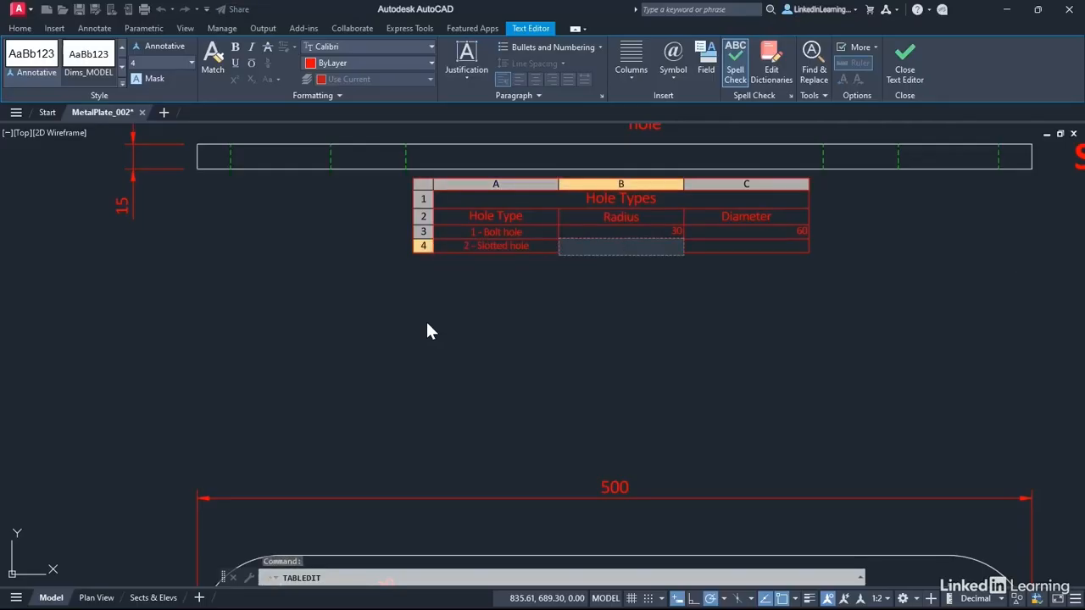
text(25)
key(Tab)
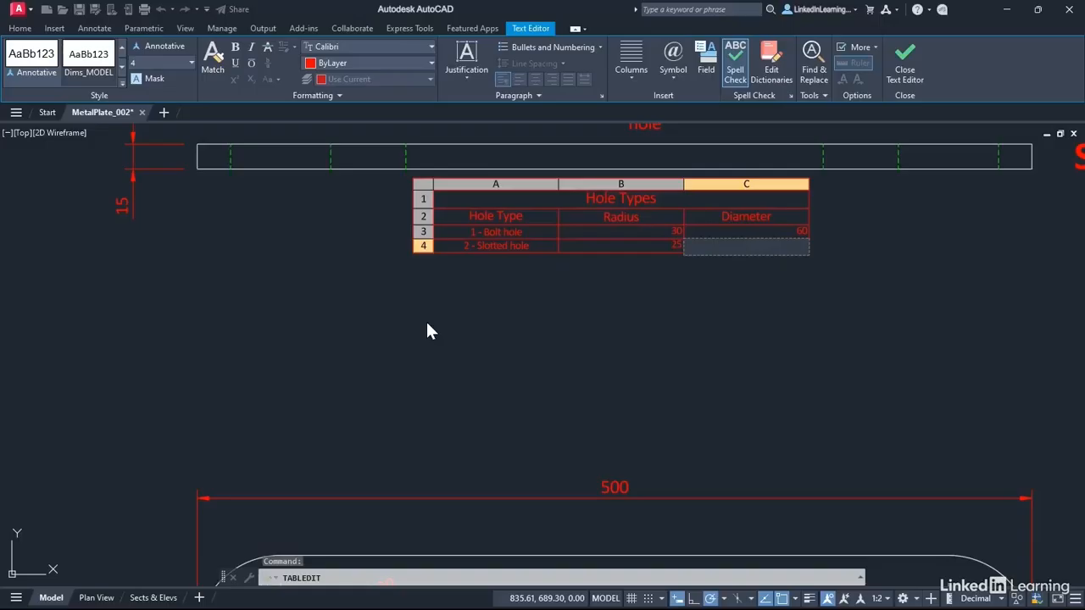
text(50)
click(532, 315)
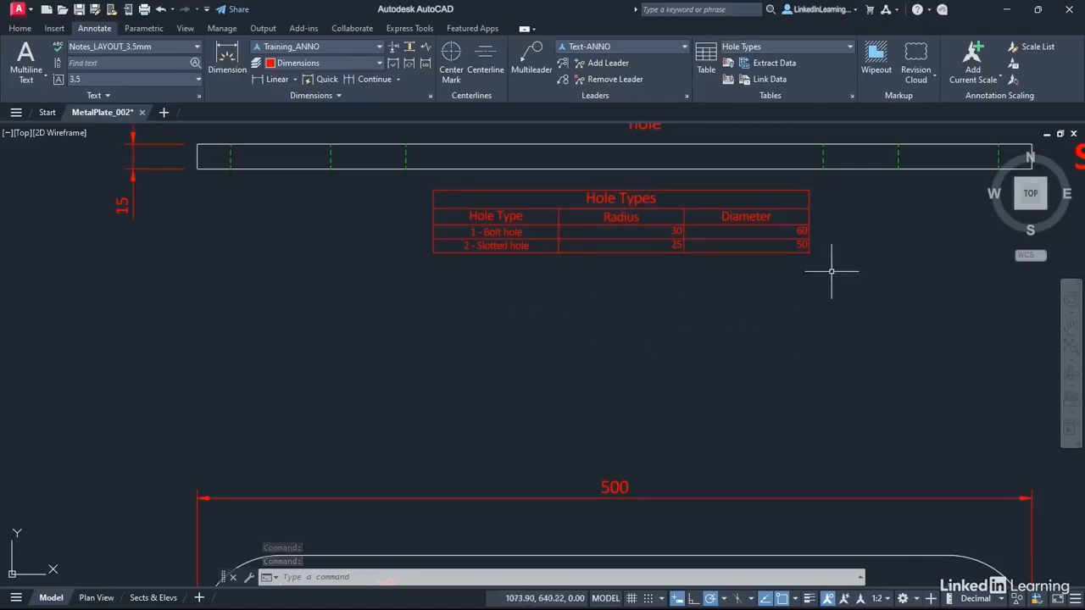
Set the alignment of the radius and diameter value cells in both data rows to Middle Center.
click(703, 217)
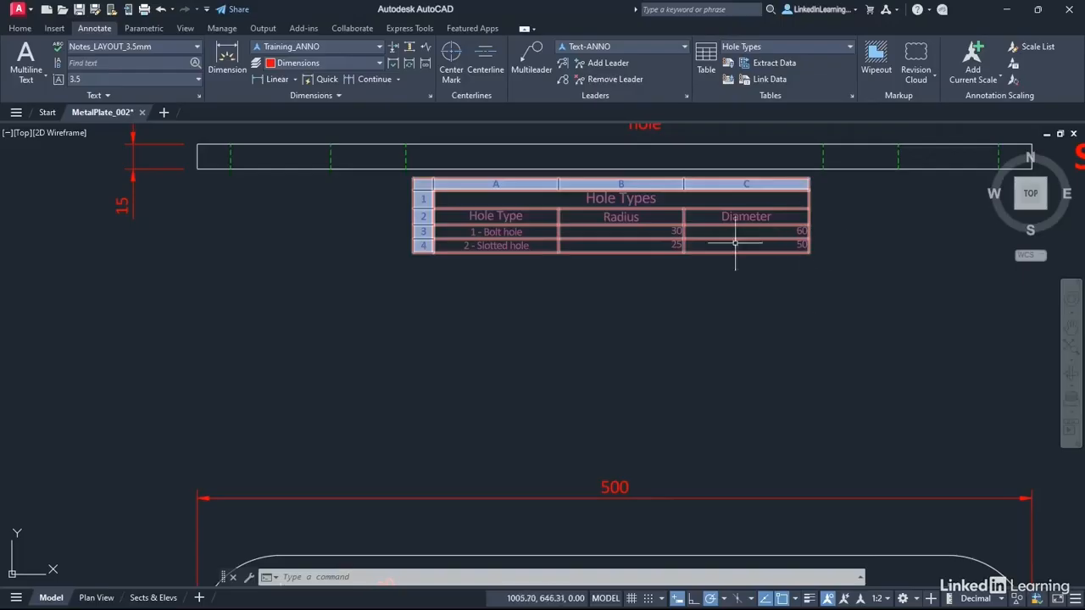
key(Escape)
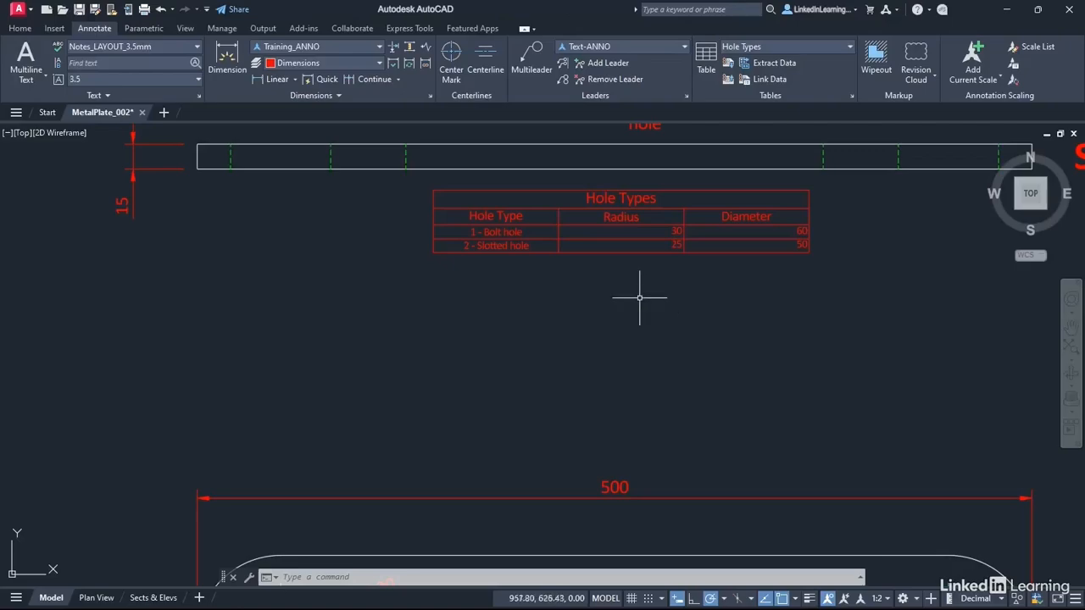
click(583, 247)
click(585, 232)
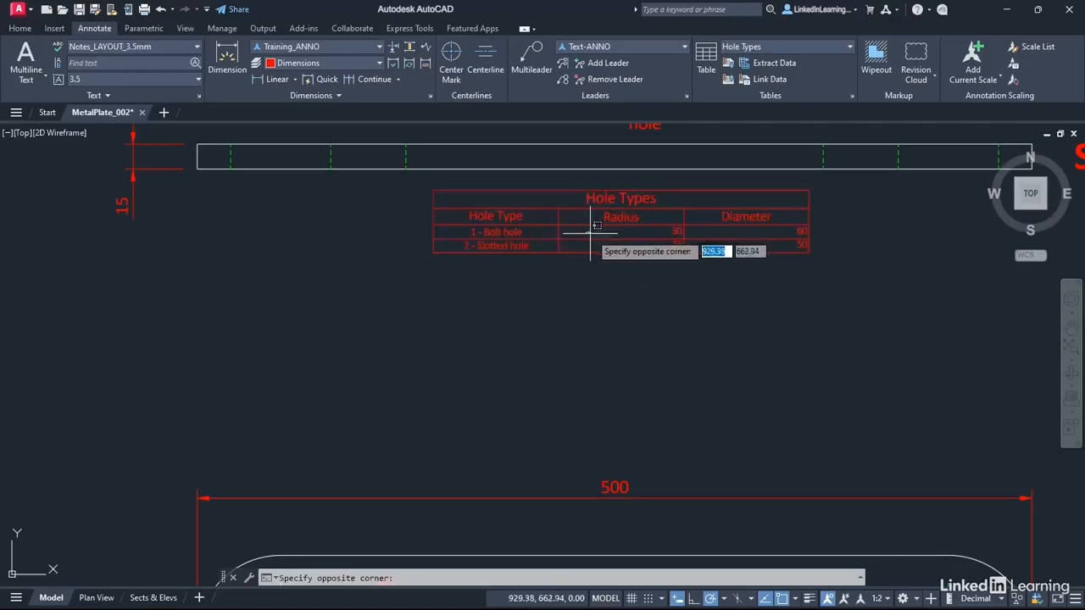
click(783, 246)
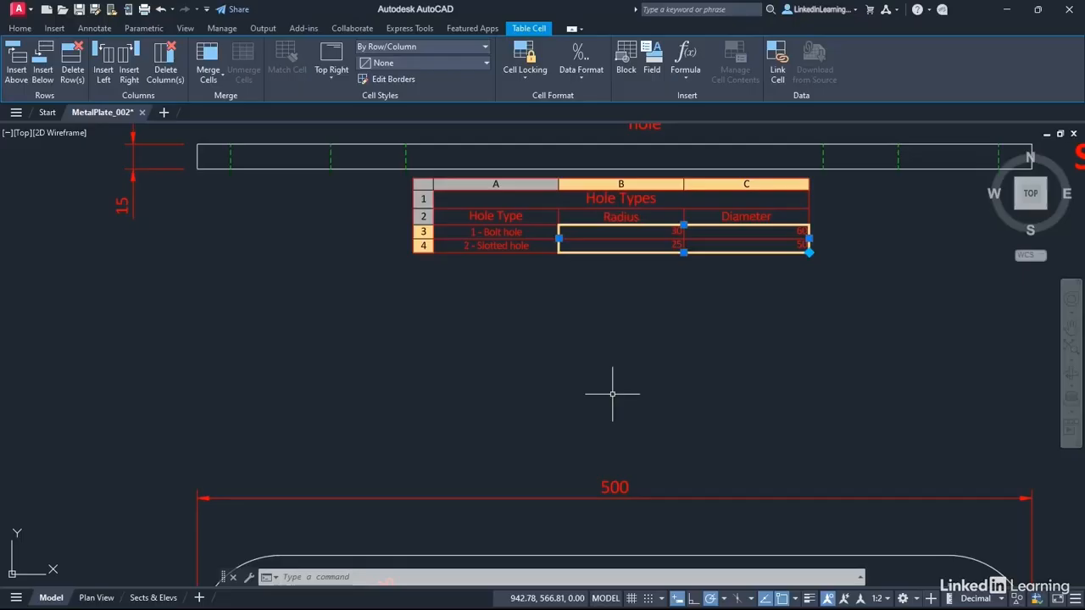
click(330, 81)
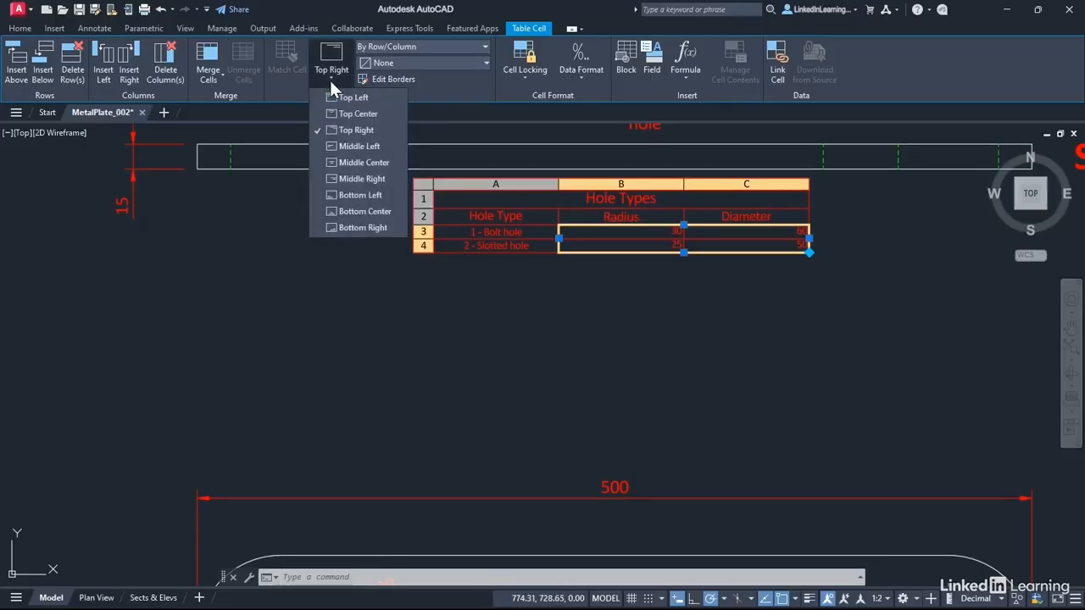
click(354, 163)
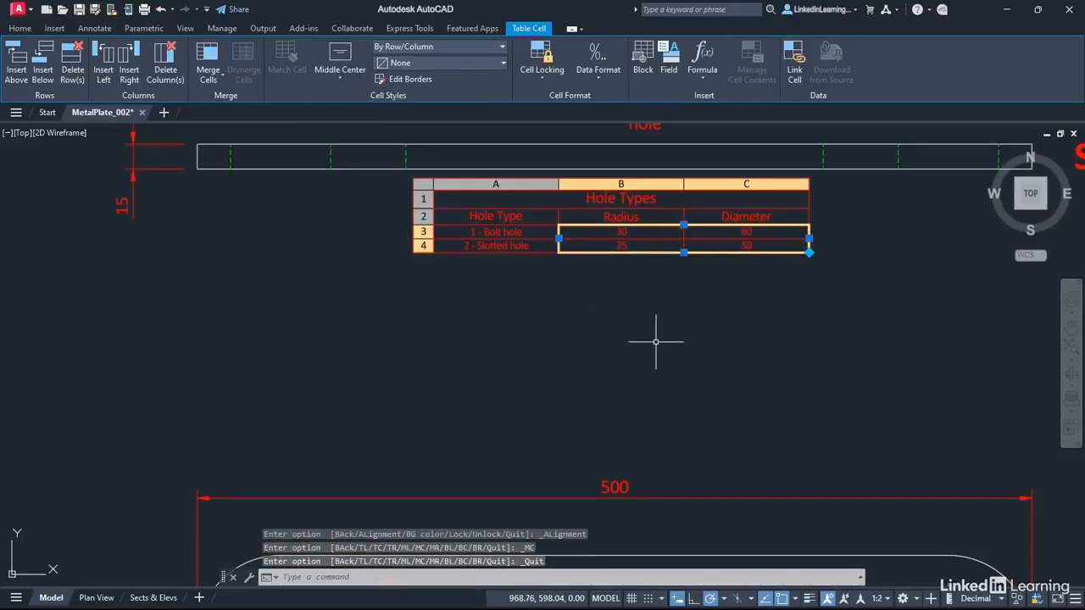
key(Escape)
key(Escape)
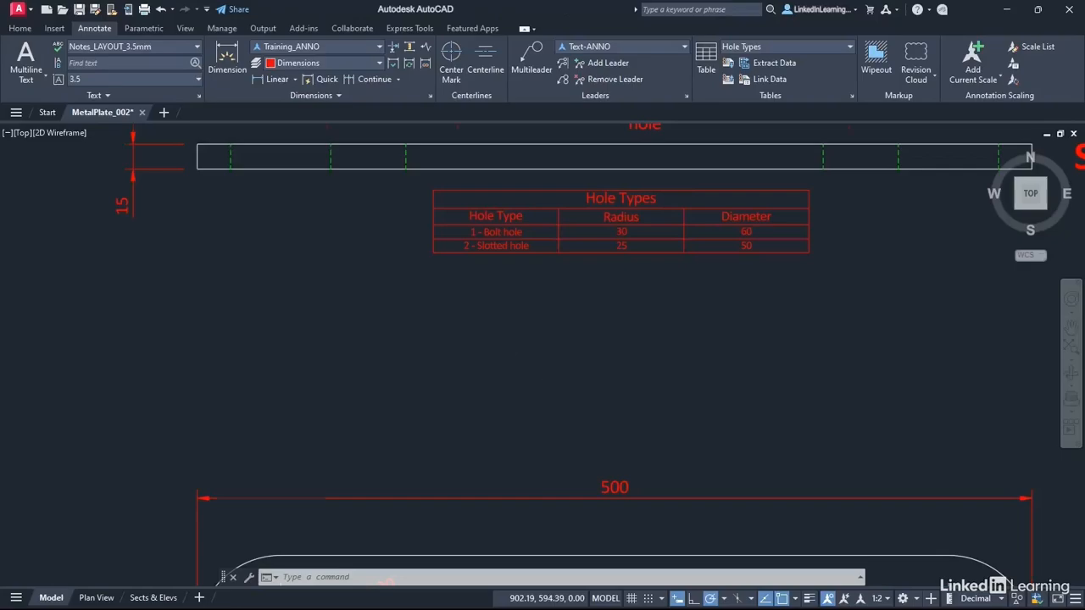
Check the hole table's appearance in model space and on the Sects & Elevs layout, and return to model space.
scroll(544, 347, down, 1)
scroll(544, 348, down, 1)
middle_drag(545, 348, 500, 250)
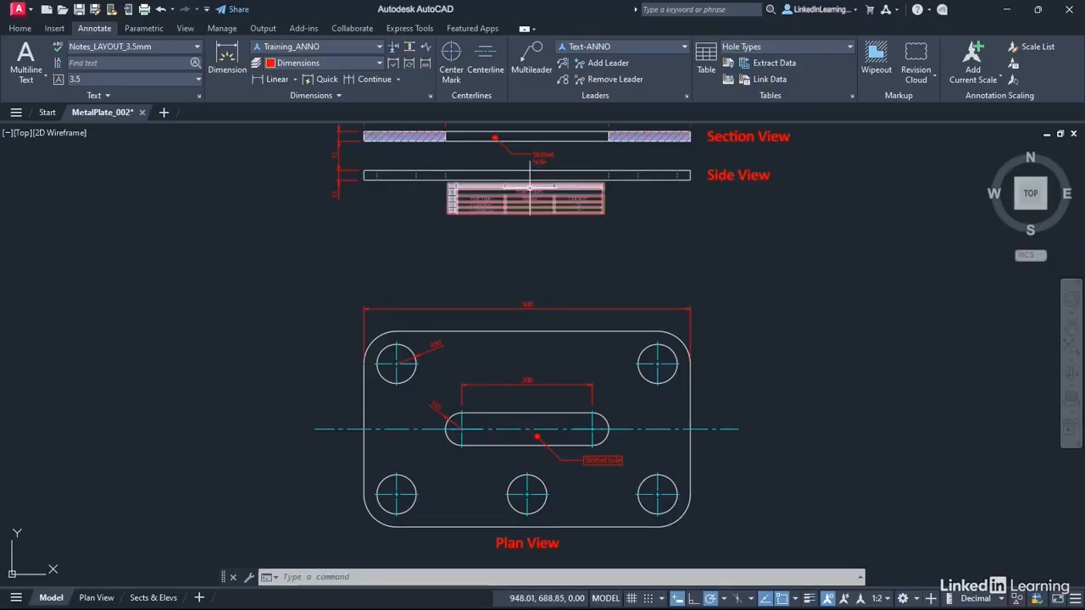
scroll(558, 225, up, 4)
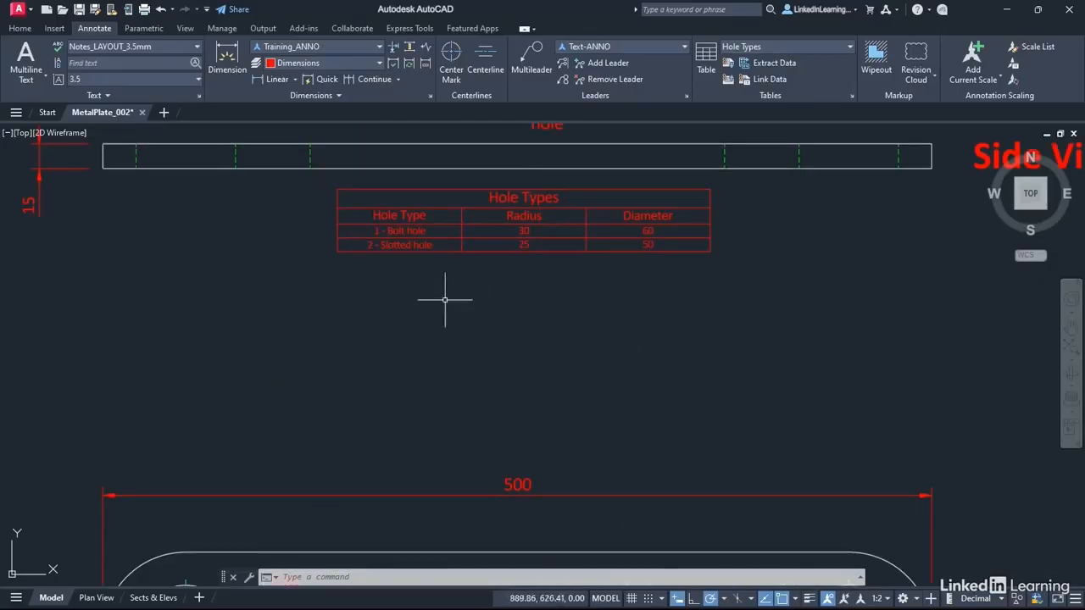
click(374, 237)
key(Escape)
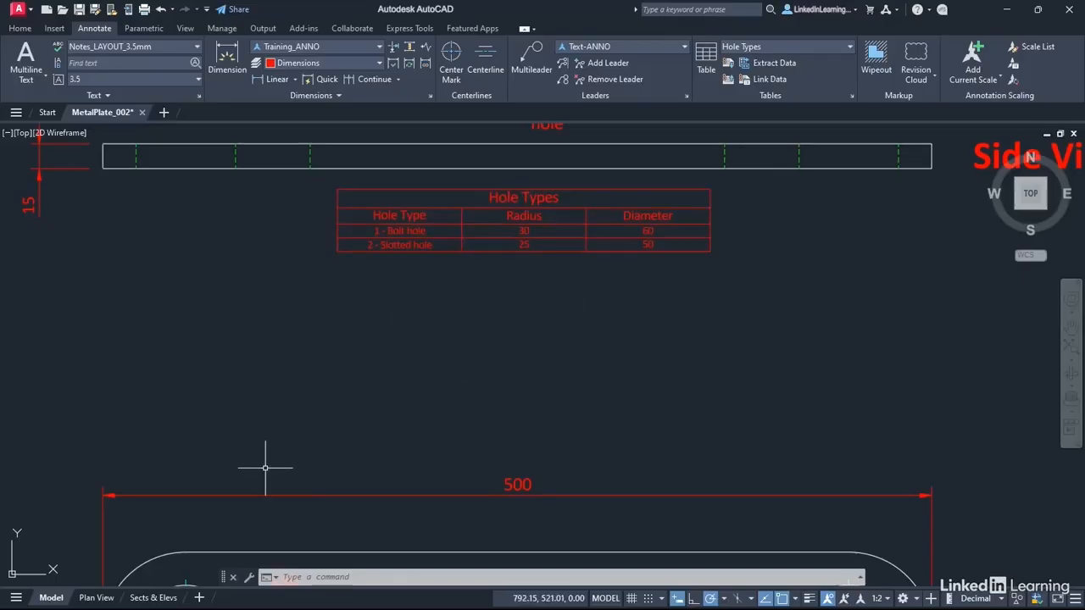
click(153, 597)
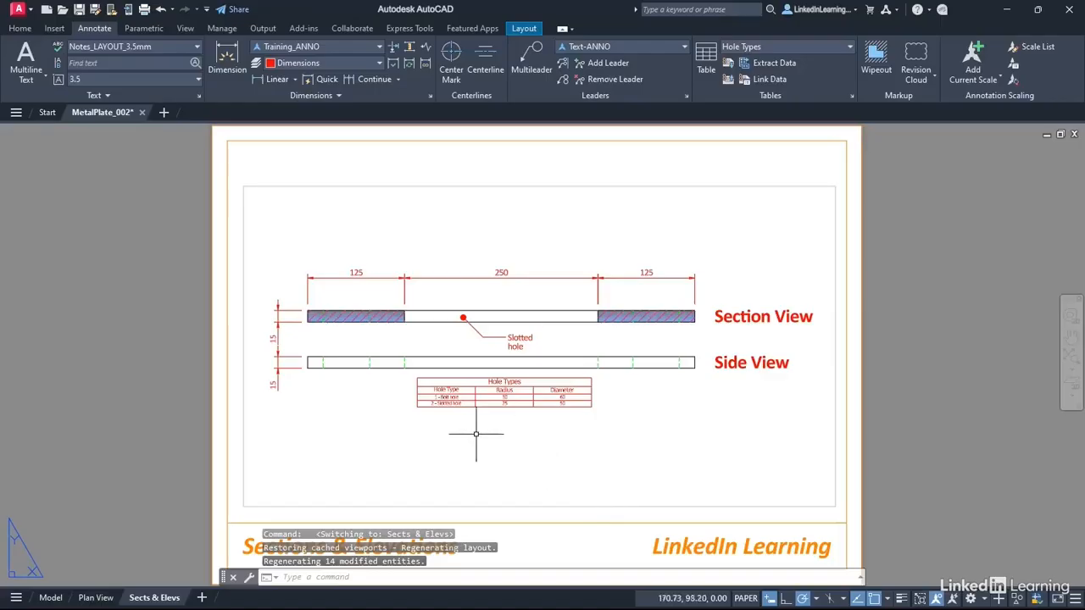
scroll(460, 343, up, 2)
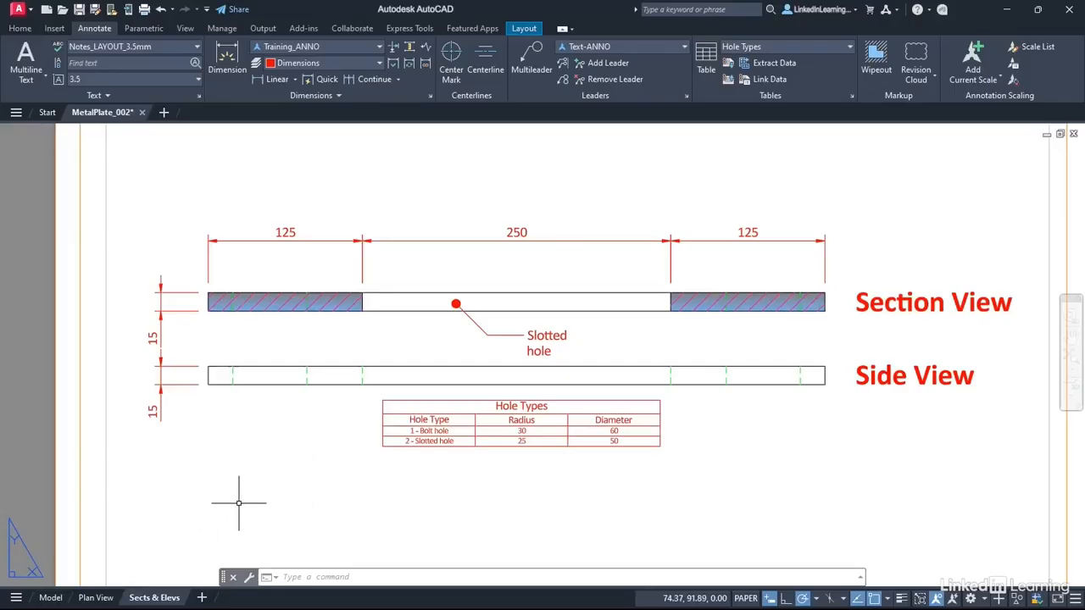
middle_click(614, 211)
middle_click(614, 211)
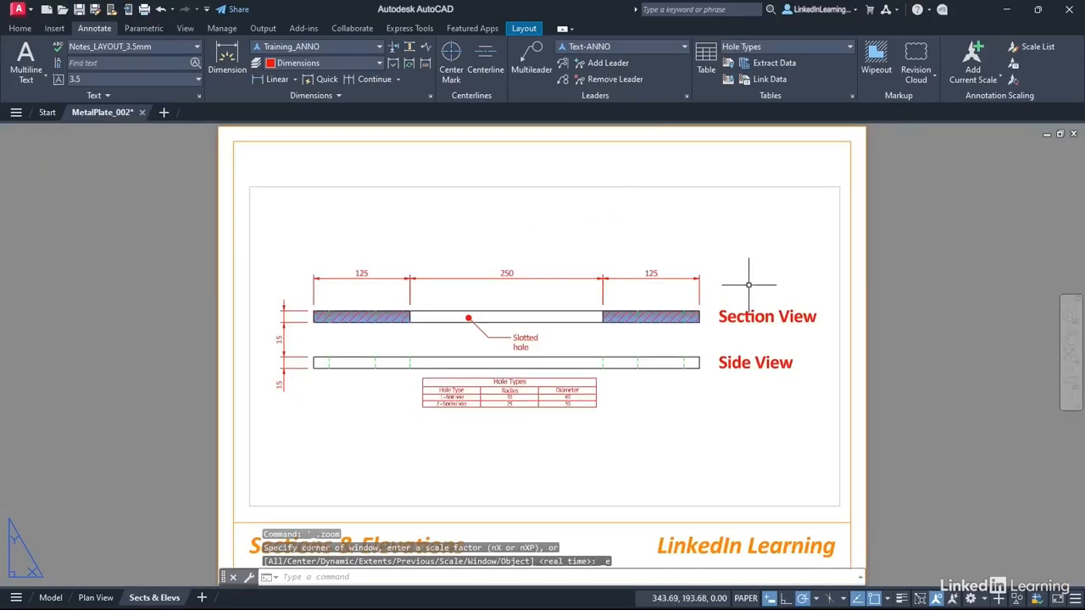
click(51, 598)
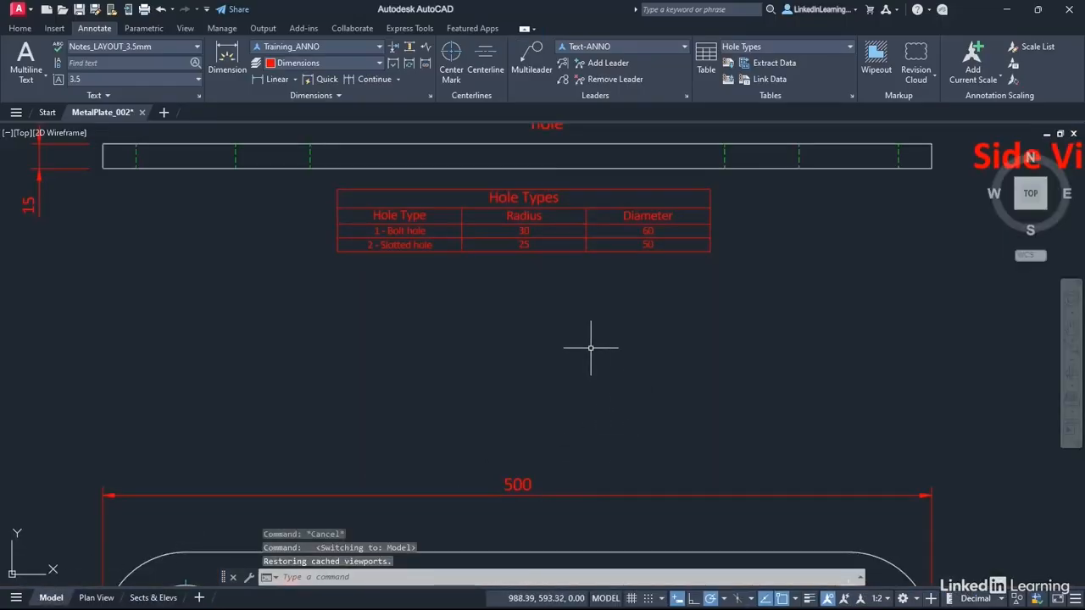
middle_click(750, 353)
middle_click(750, 353)
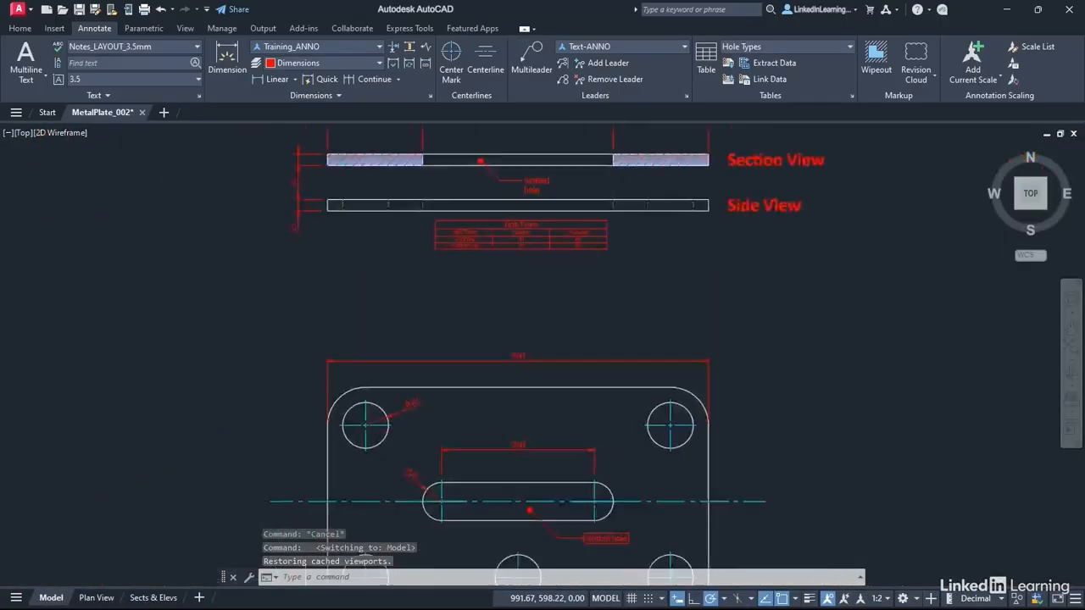